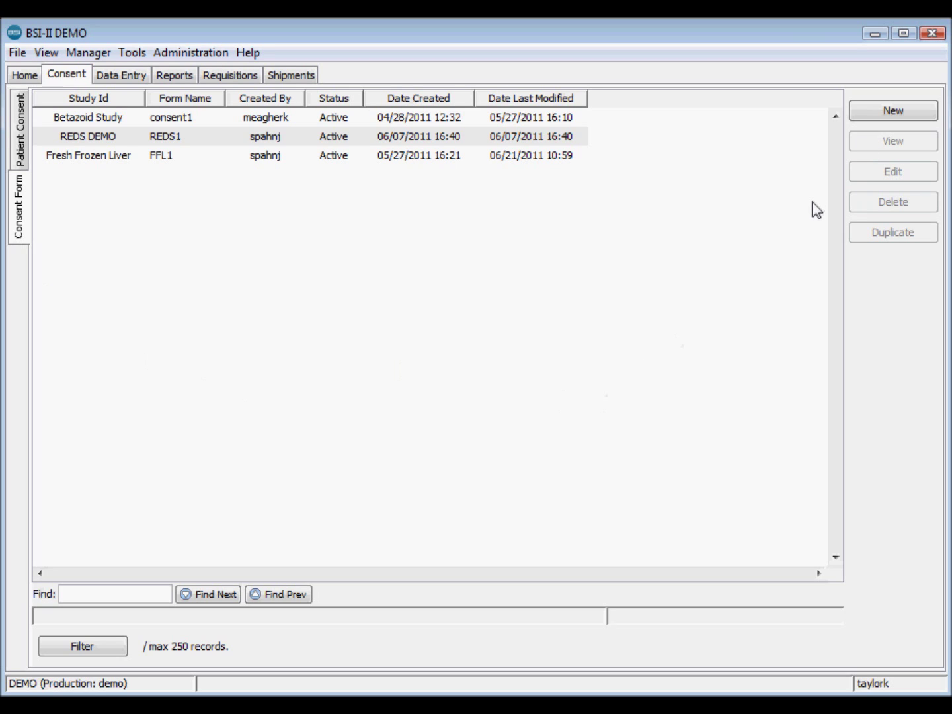
Step: Create a new consent form definition for the Betazoid Study with the form name Consent Form 1
left_click(885, 112)
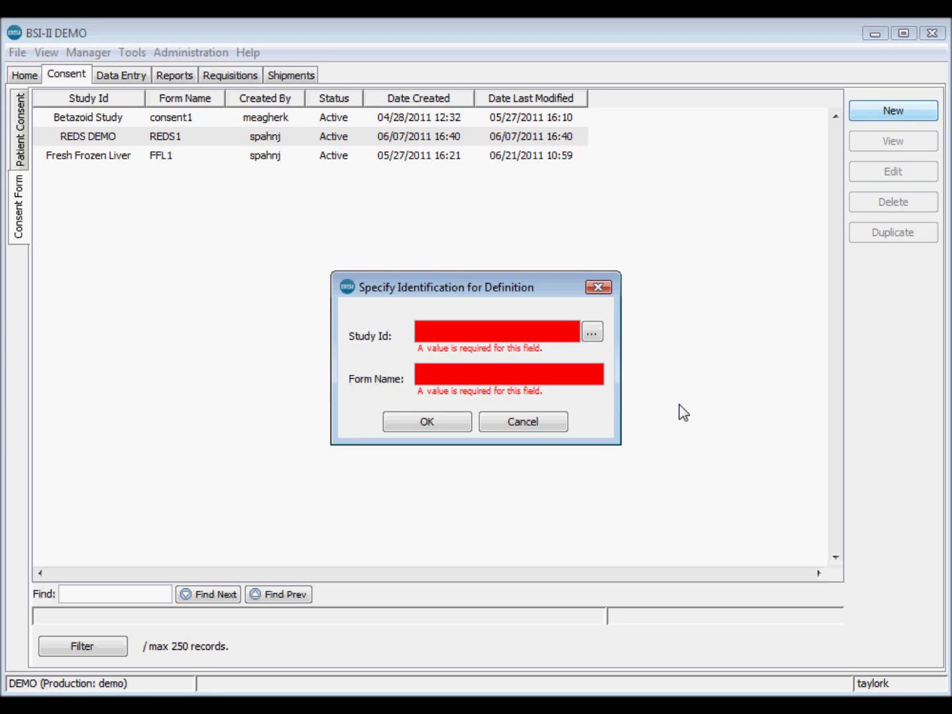
left_click(592, 333)
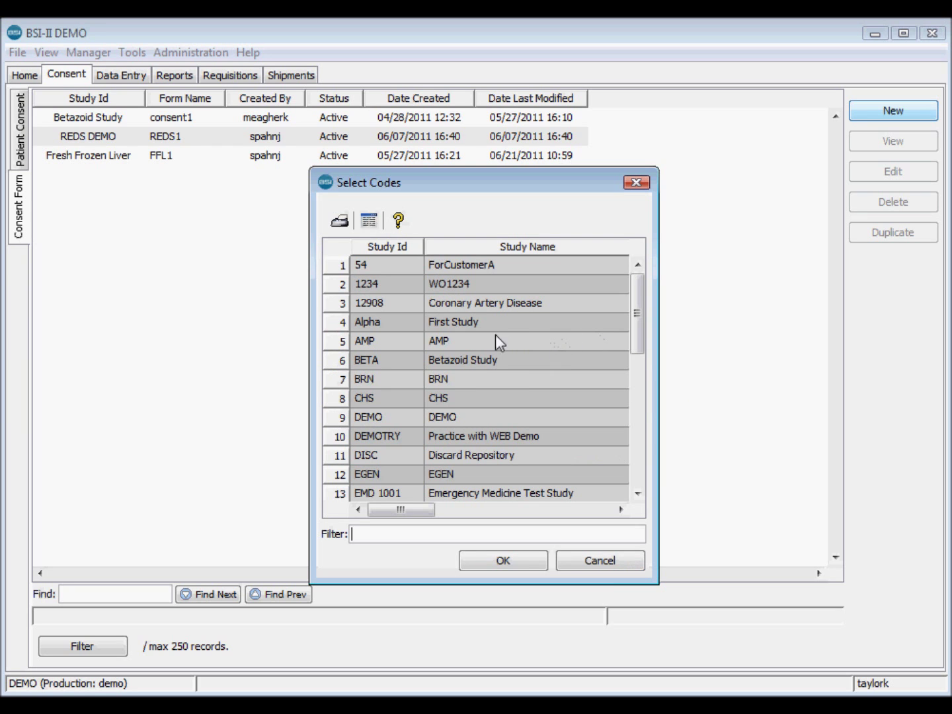
double_click(514, 361)
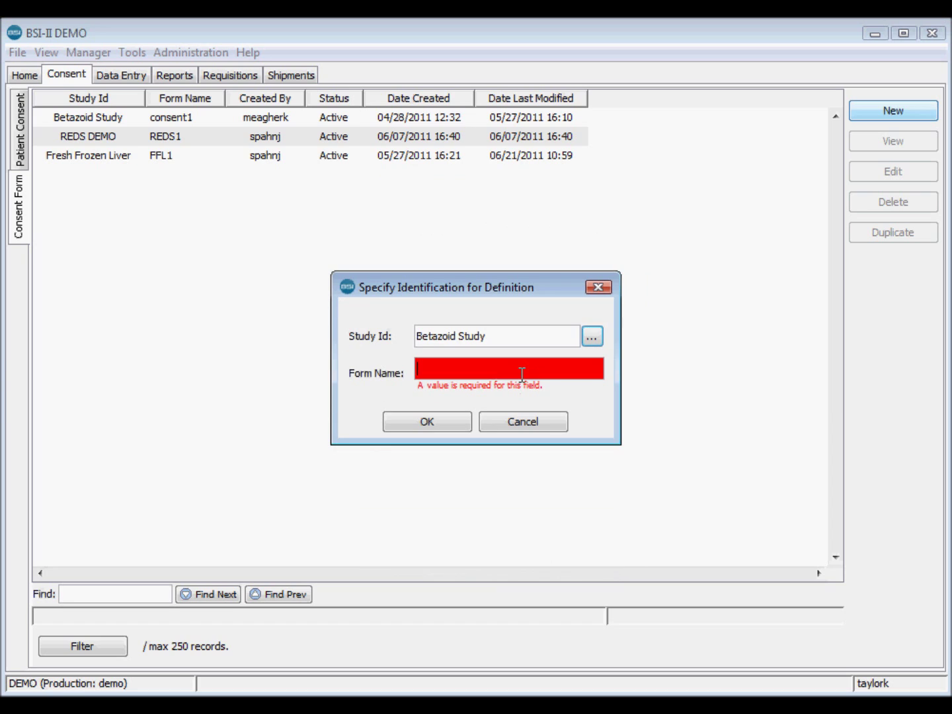
type("Consent Form 1")
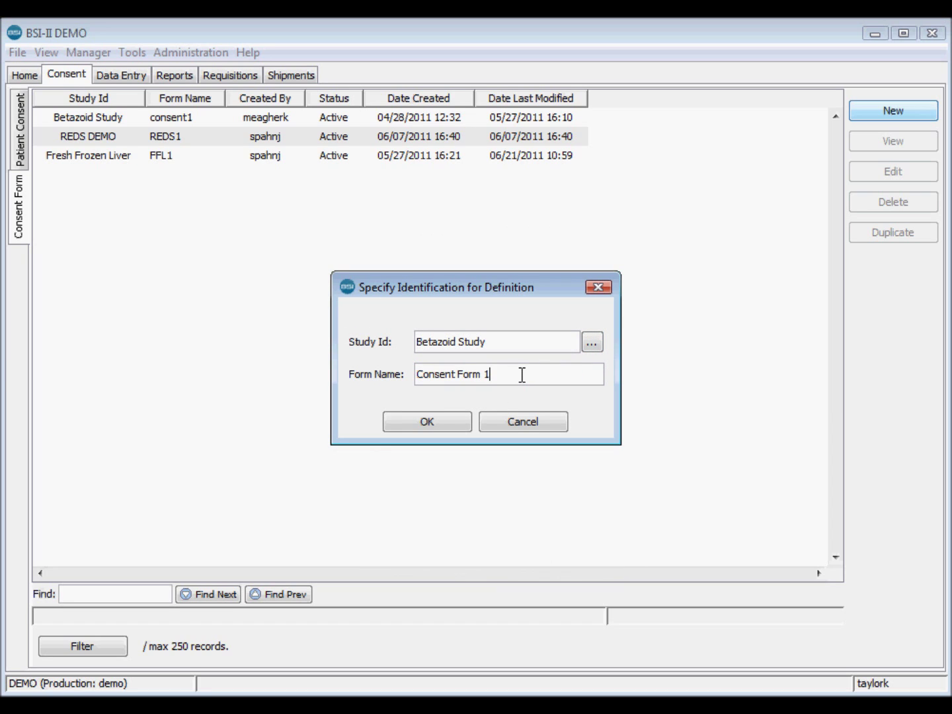
left_click(440, 424)
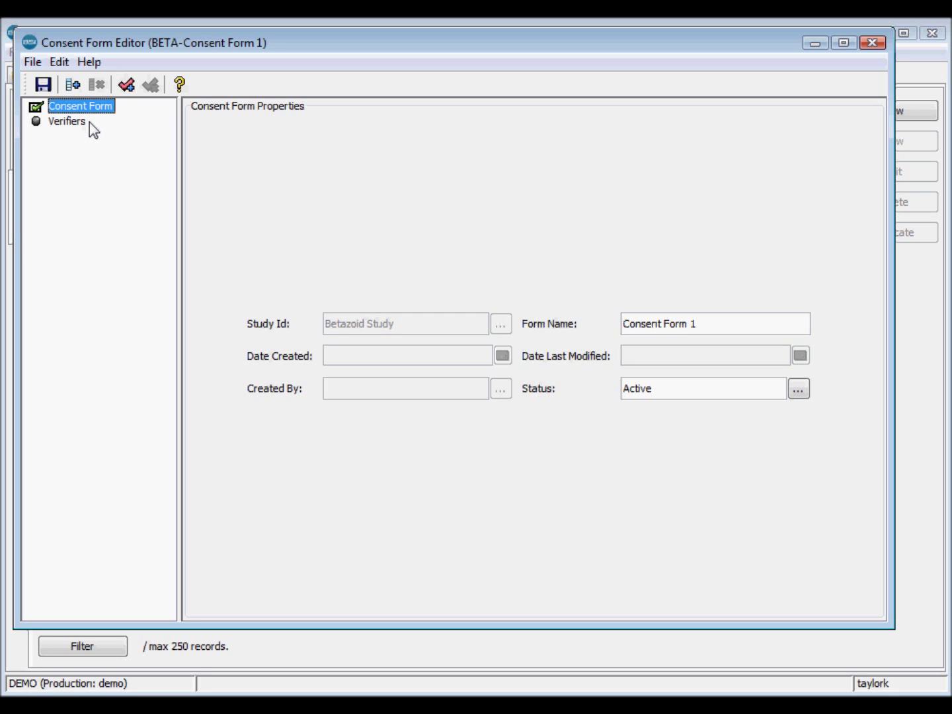
Step: Add a field named Age to the consent form, mark it as required and set its field type to Integer
left_click(73, 85)
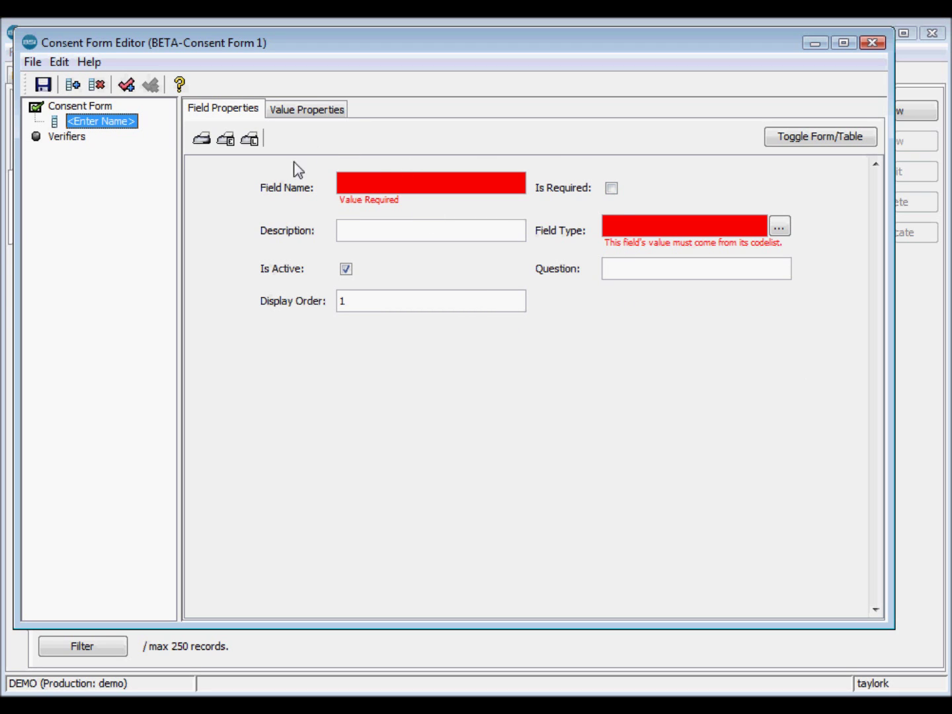
left_click(295, 114)
left_click(226, 113)
left_click(360, 188)
type("Age")
left_click(652, 225)
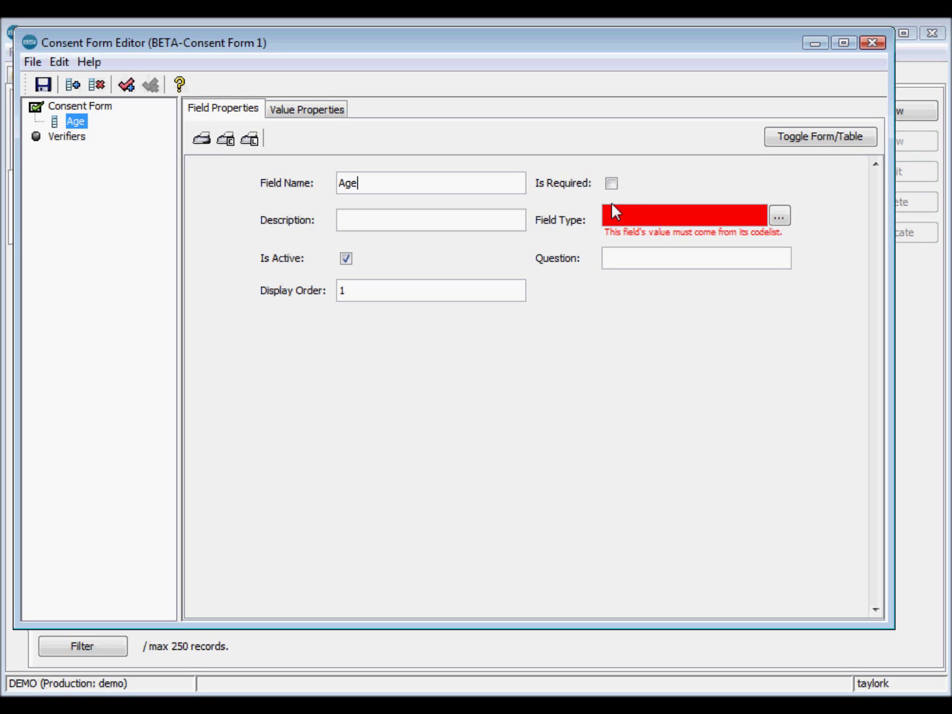
left_click(612, 184)
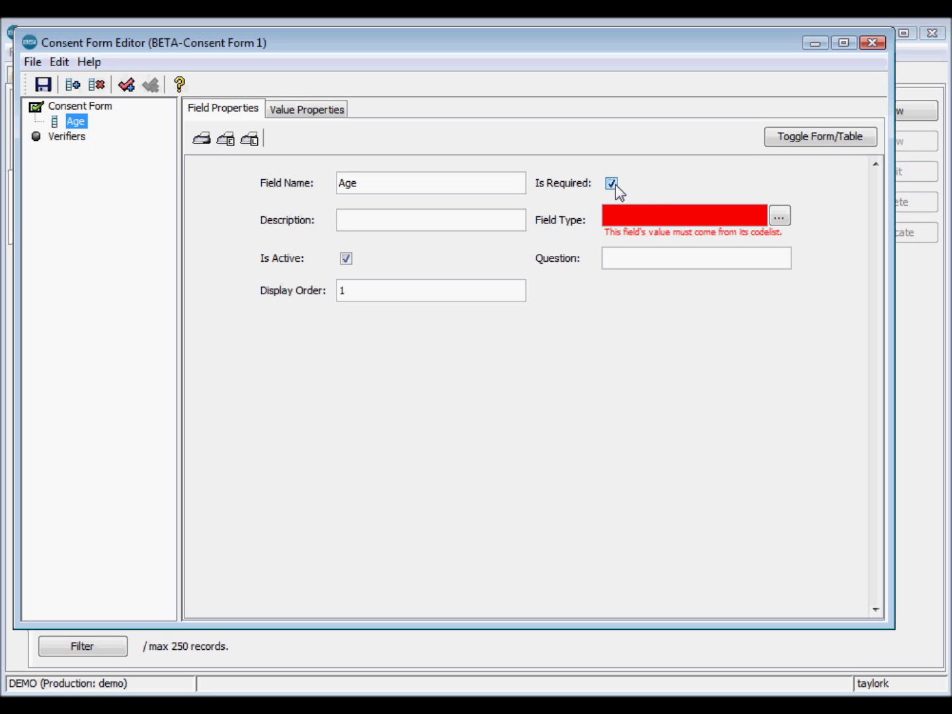
left_click(780, 217)
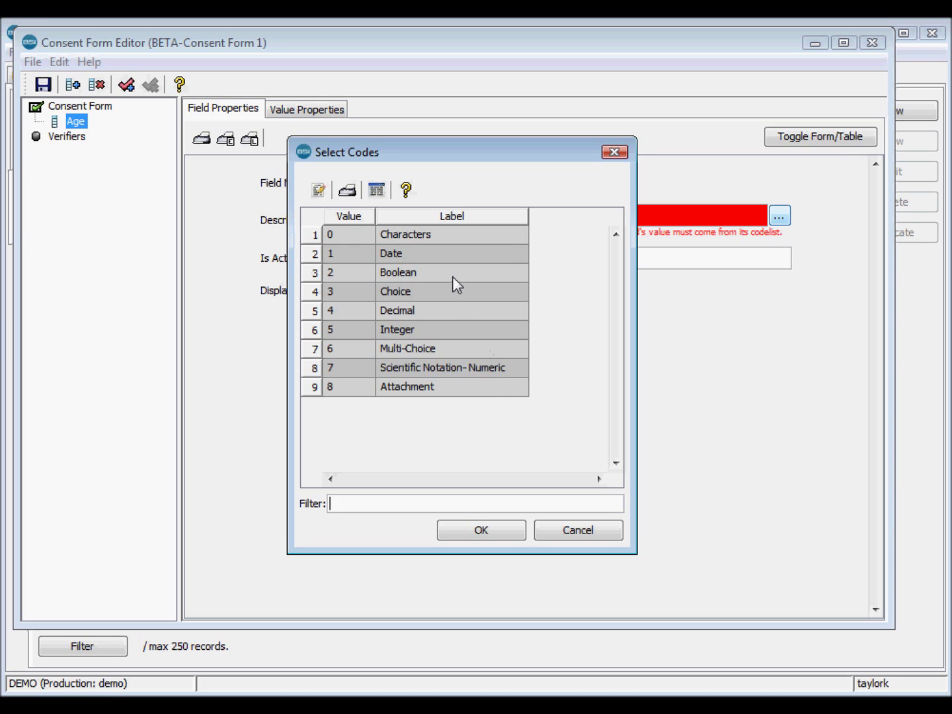
left_click(447, 329)
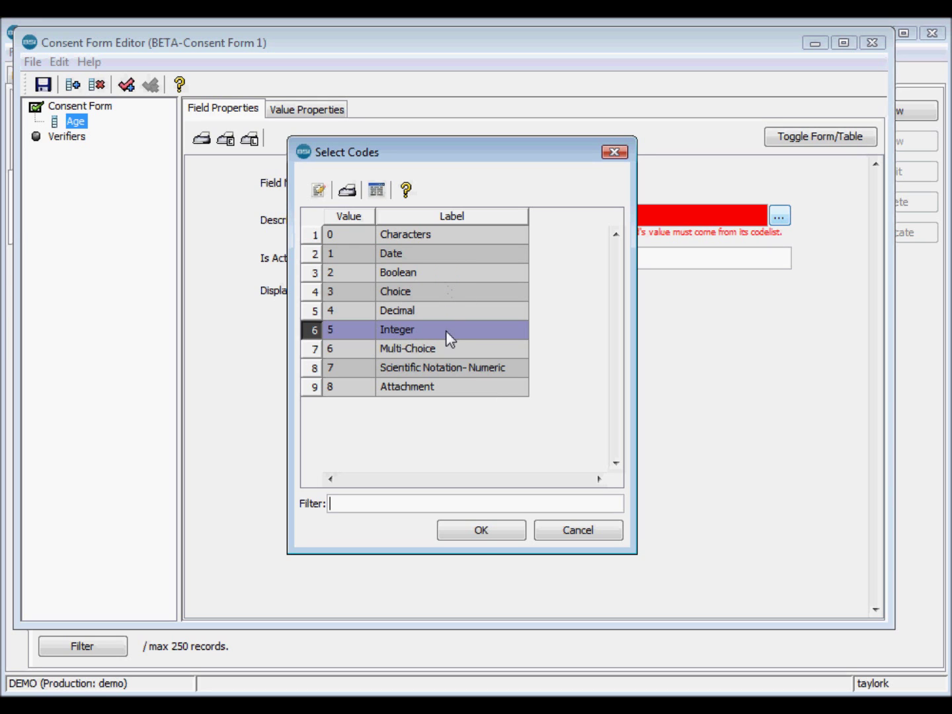
left_click(479, 534)
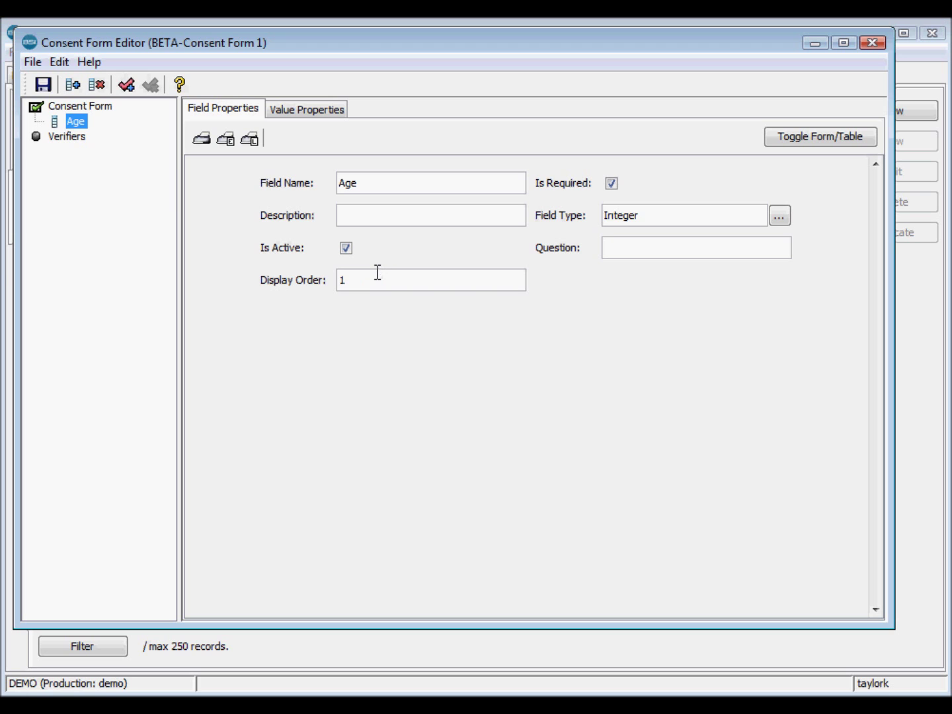
Step: Add a second field named Consent Field, mark it as required and set its field type to Boolean
left_click(73, 86)
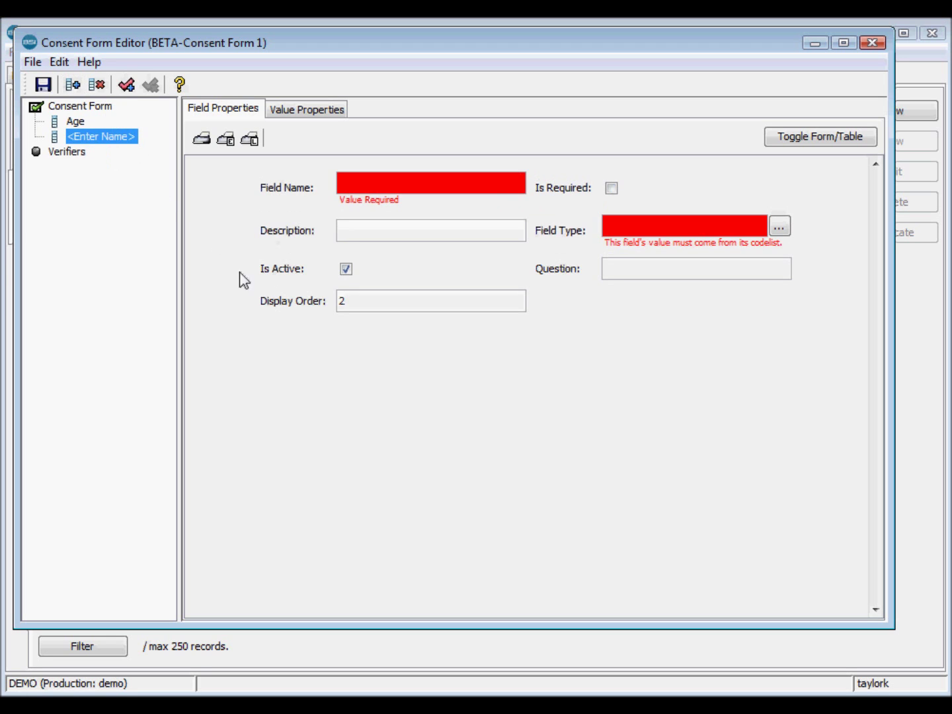
left_click(376, 185)
type("Co")
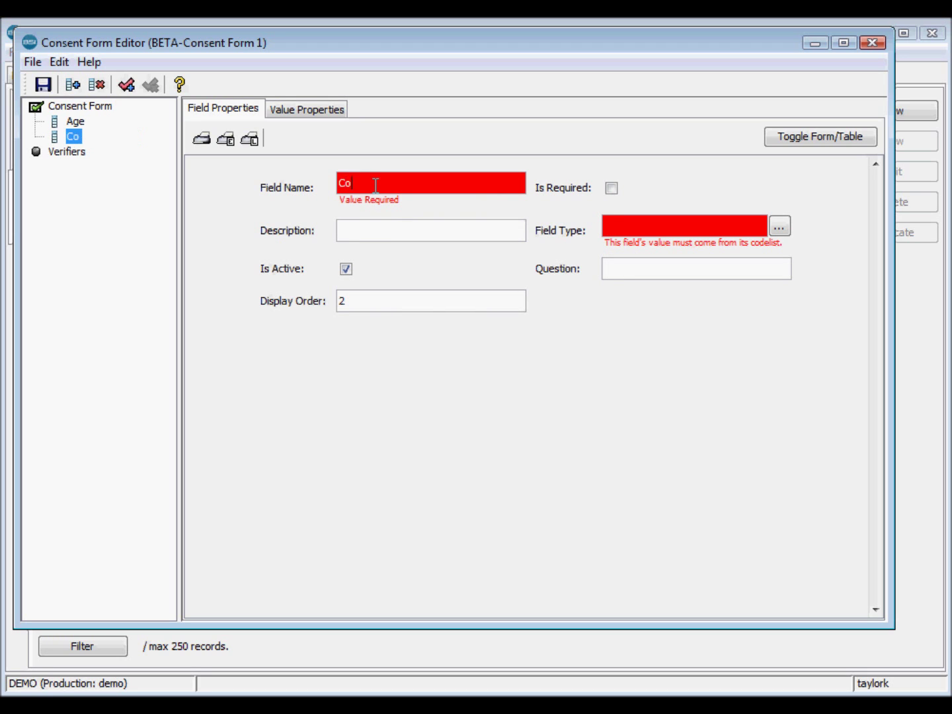
type("nsent Field")
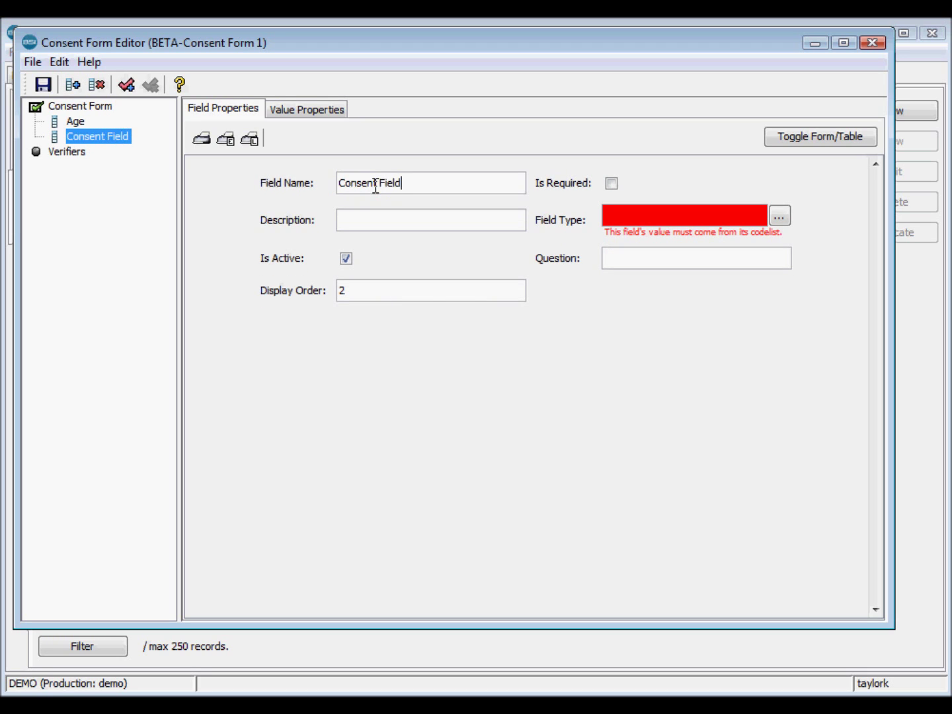
left_click(612, 186)
left_click(781, 217)
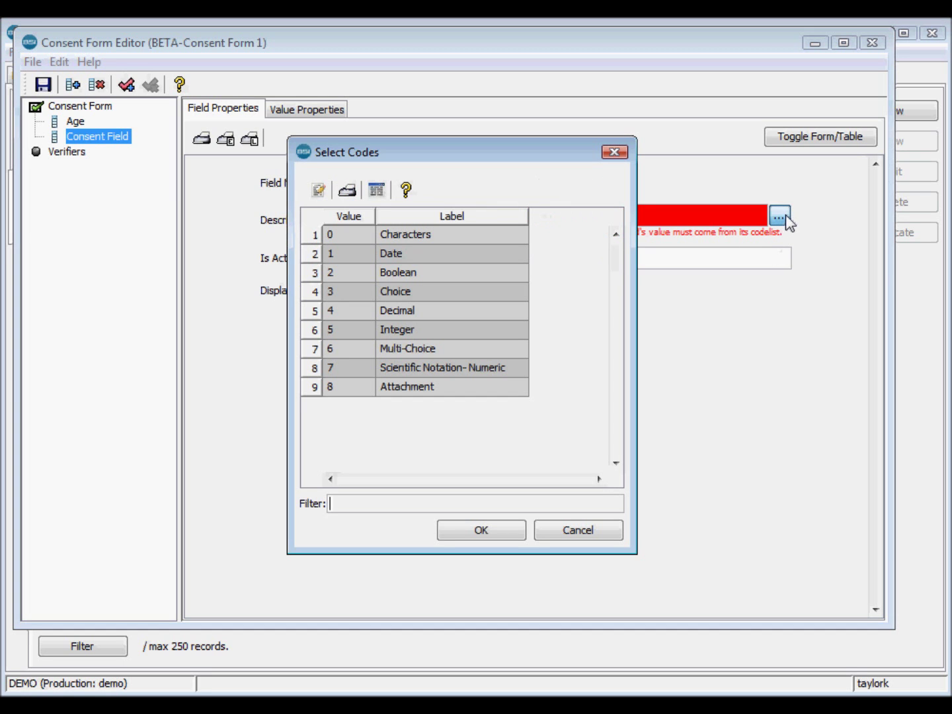
double_click(479, 274)
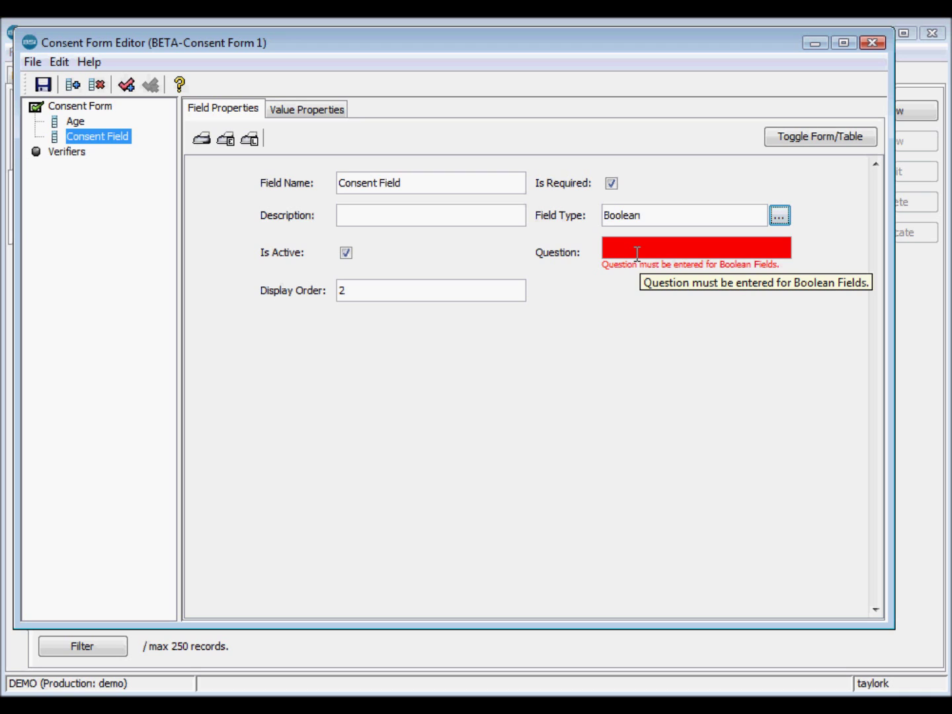
Step: Enter "Do you consent to expierimental use of your specimens?" as the question of Consent Field
left_click(637, 253)
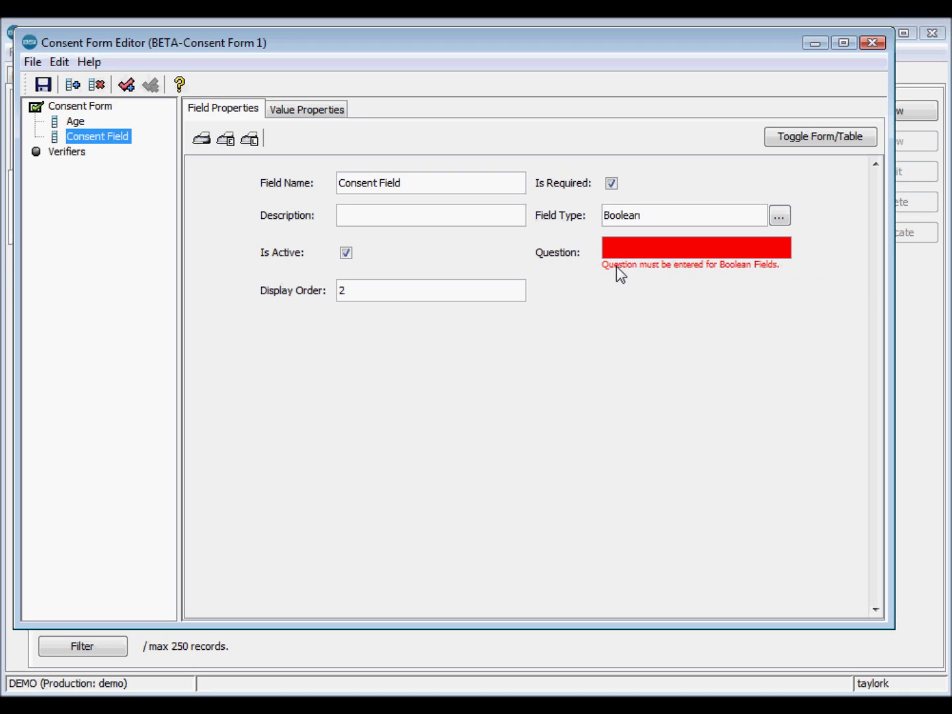
type("Do you consent to expierimental use of ")
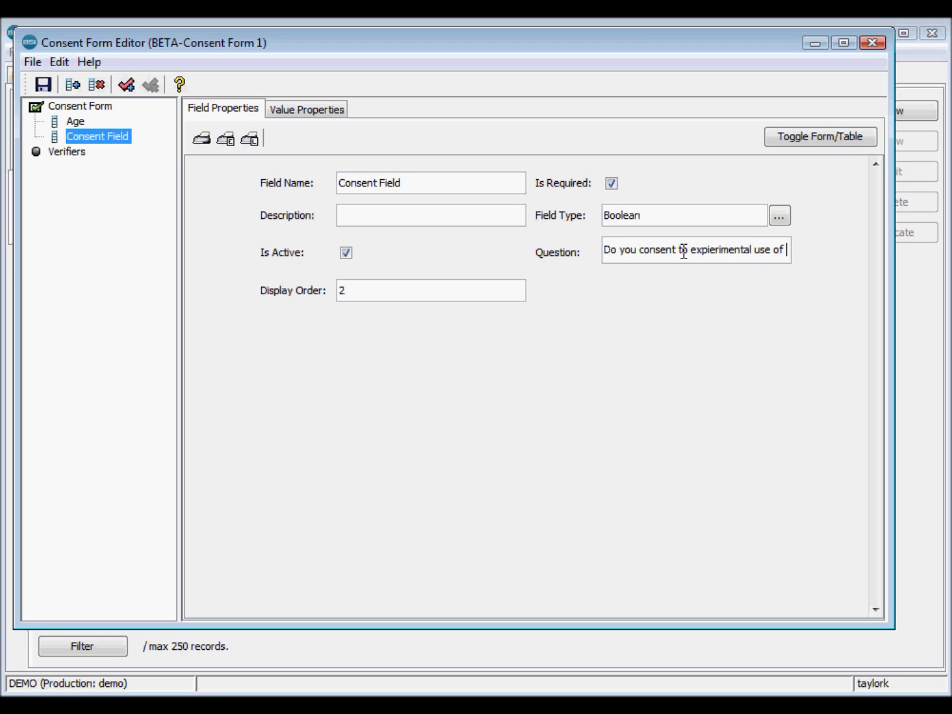
type("your specimens?")
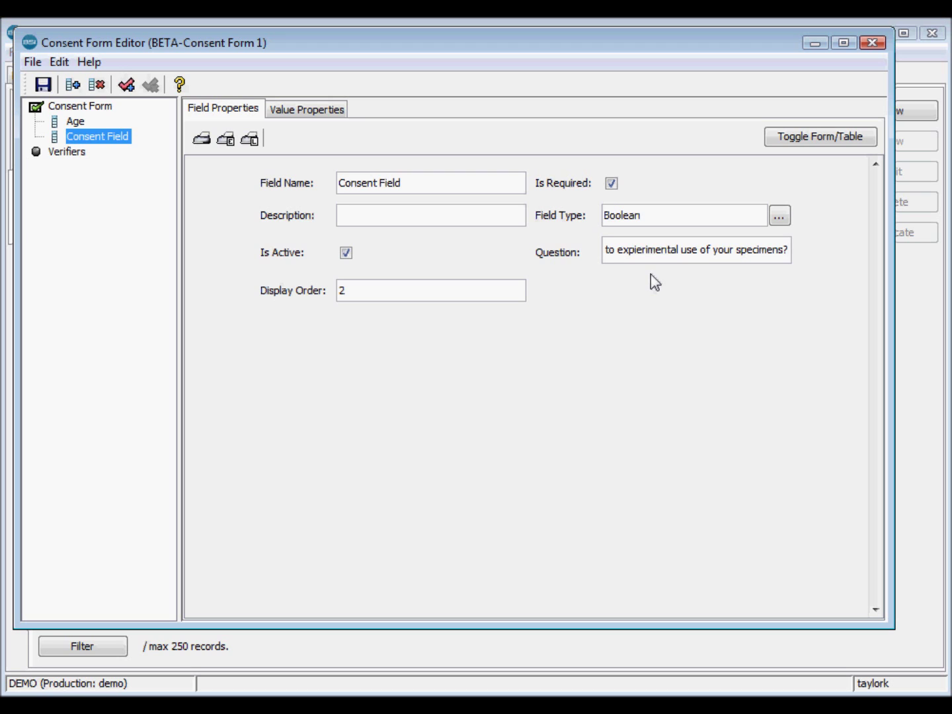
Step: Add a verifier named "Age verifier" with Warning severity and the message "The patient's age is too low."
left_click(64, 152)
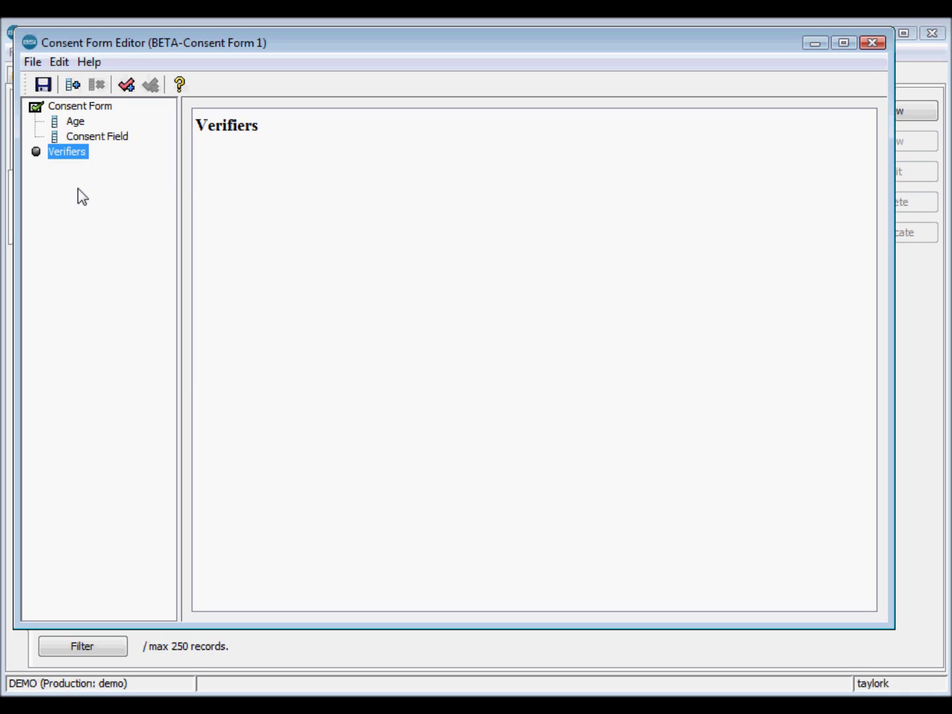
left_click(136, 90)
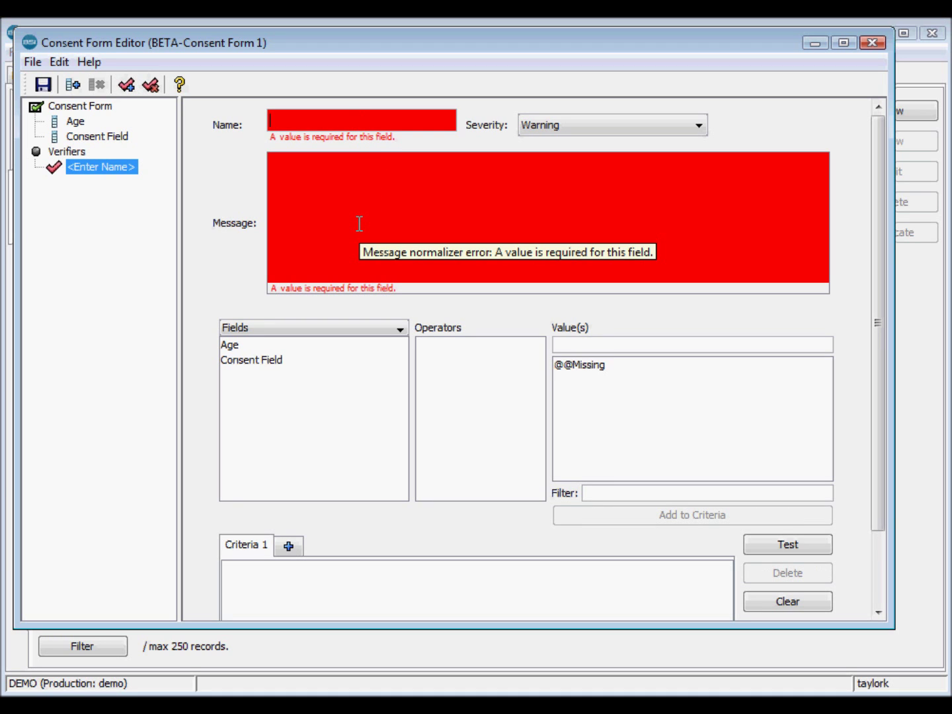
type("Age ")
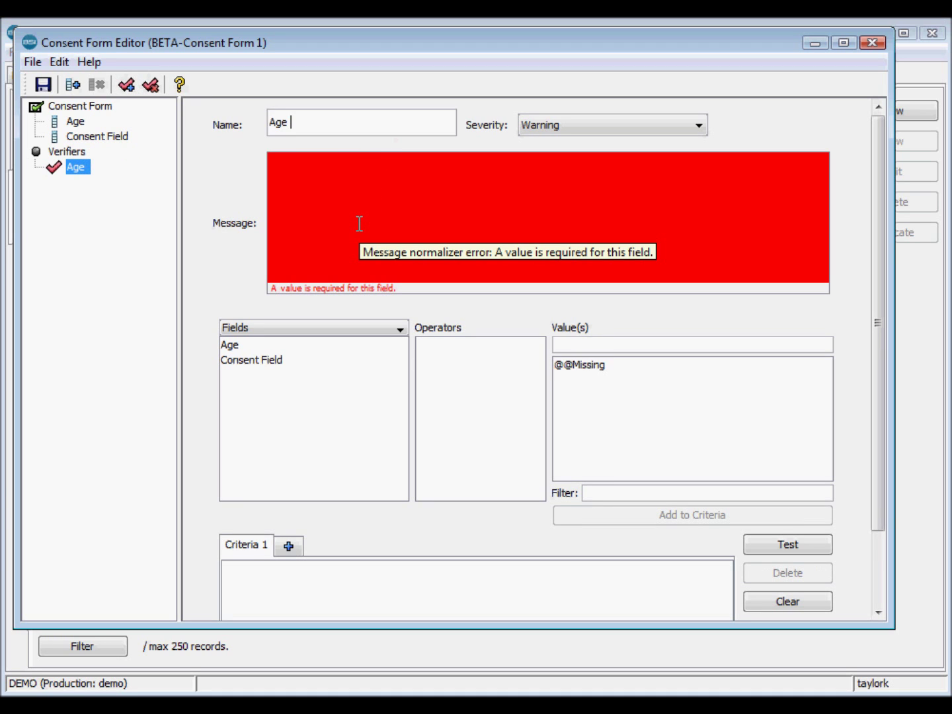
type("verif")
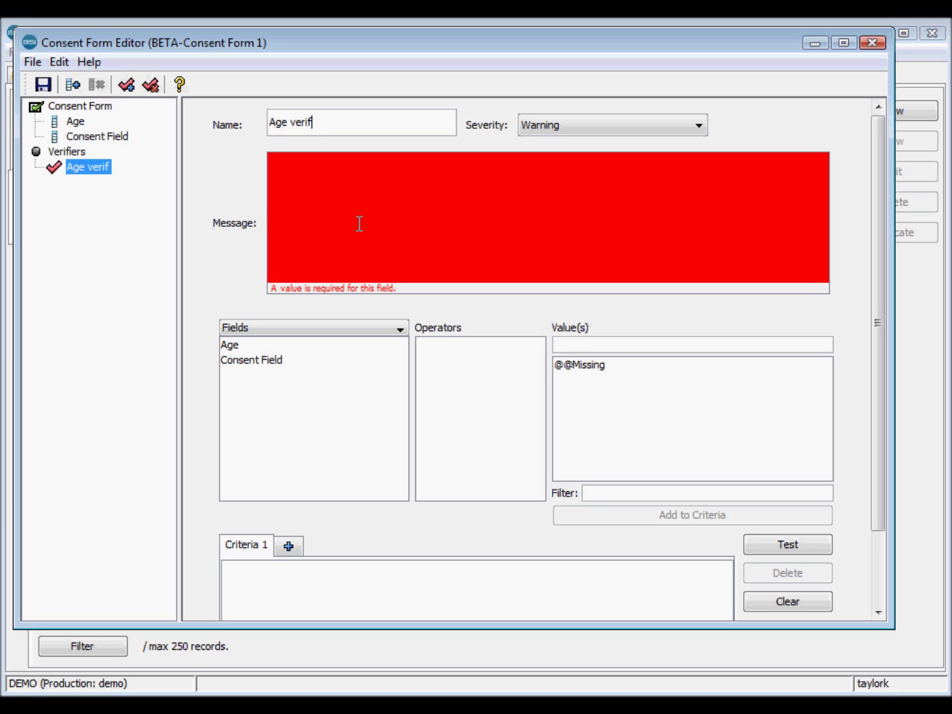
type("ier")
left_click(599, 128)
left_click(562, 182)
left_click(521, 233)
type("The patient's age is too low.")
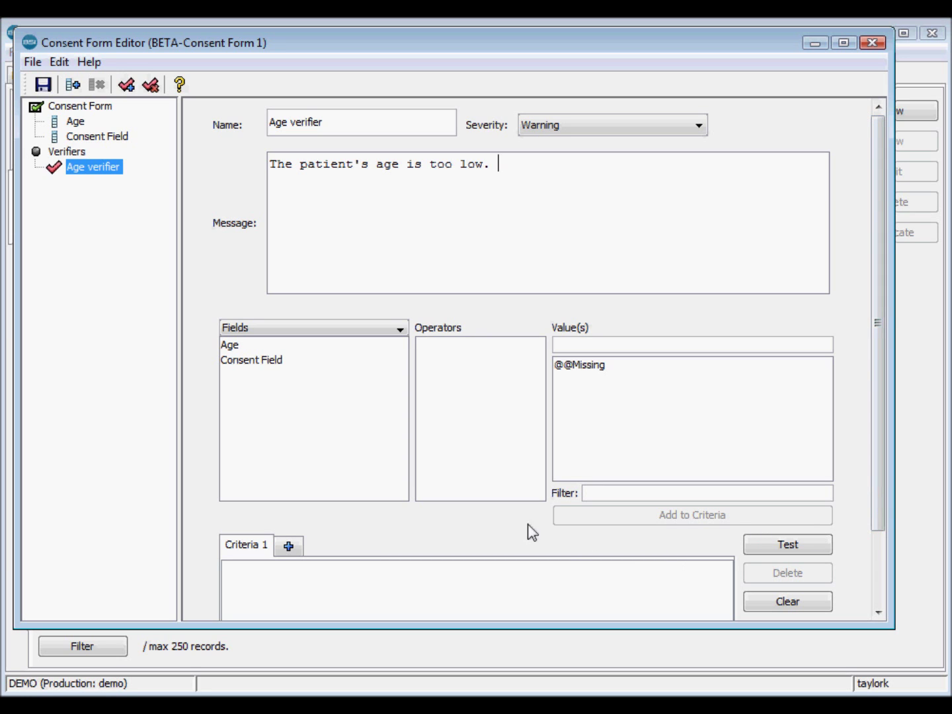
Step: Add the condition Age less than 12 to the first criteria set of the age verifier
scroll(569, 525, "down", 1)
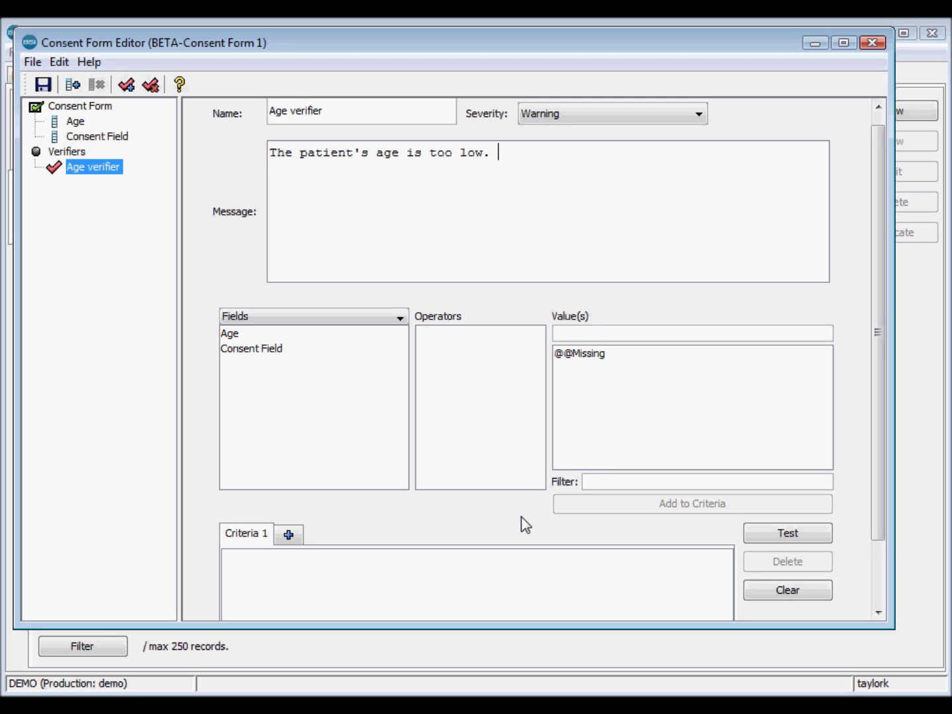
scroll(521, 525, "down", 1)
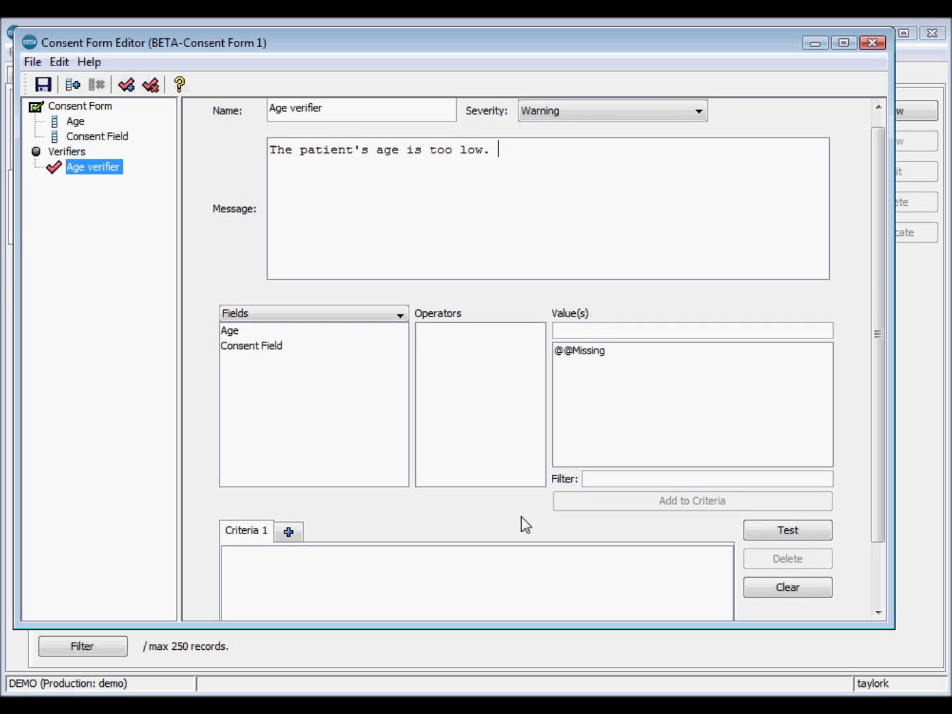
scroll(521, 516, "down", 1)
scroll(521, 517, "down", 1)
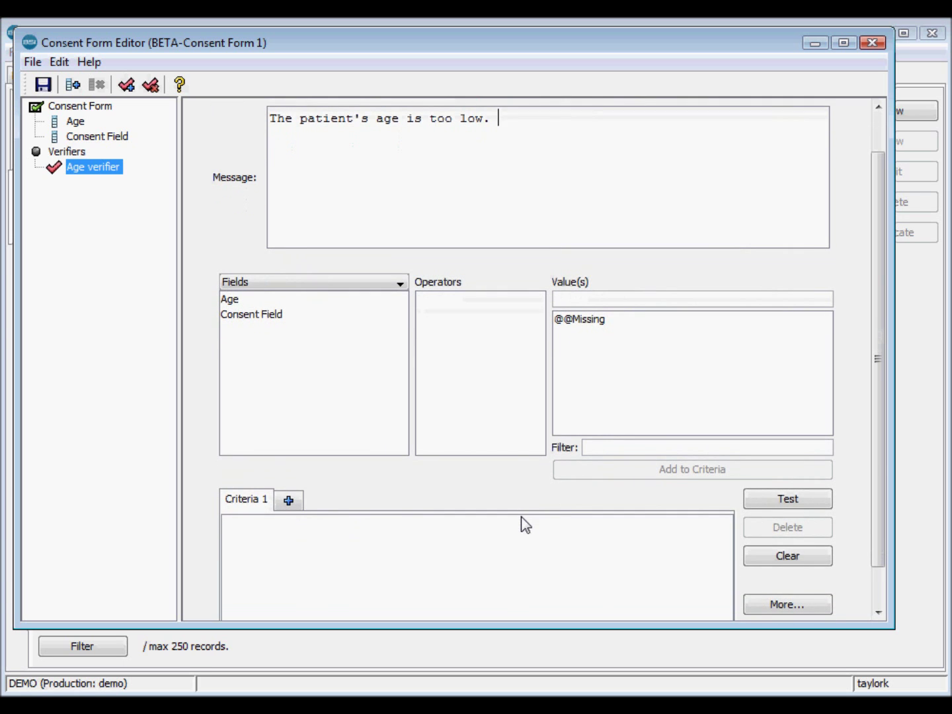
scroll(596, 500, "down", 1)
scroll(883, 502, "down", 1)
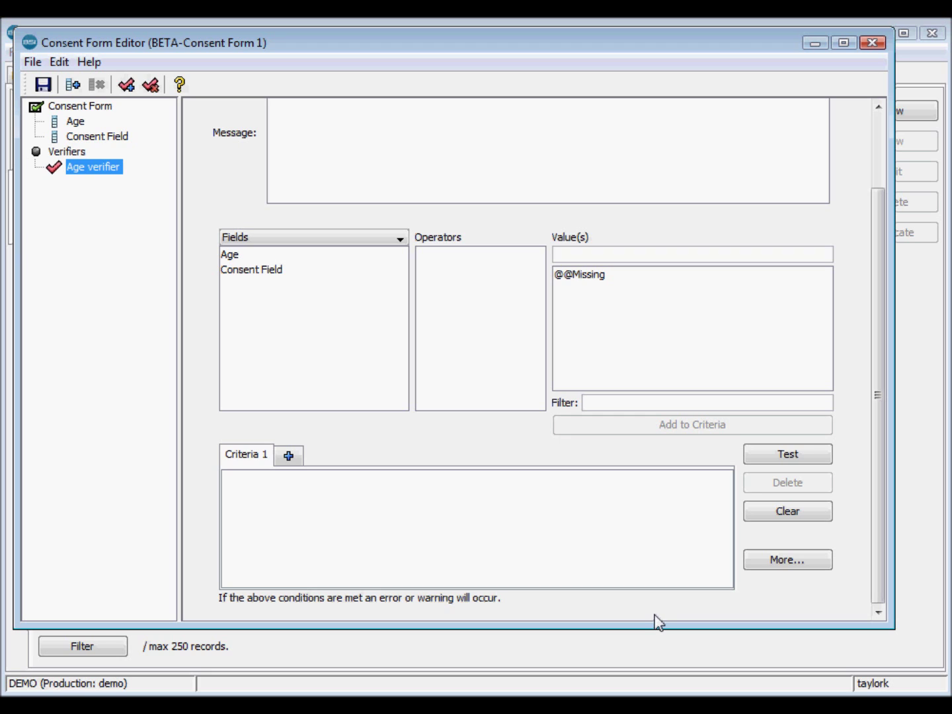
left_click(311, 256)
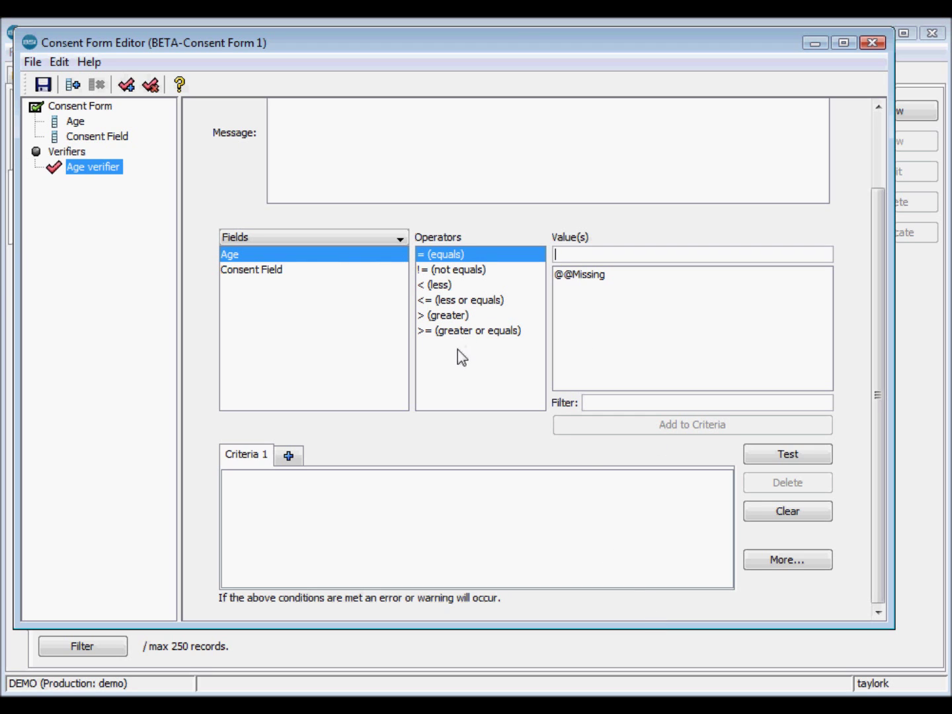
left_click(456, 287)
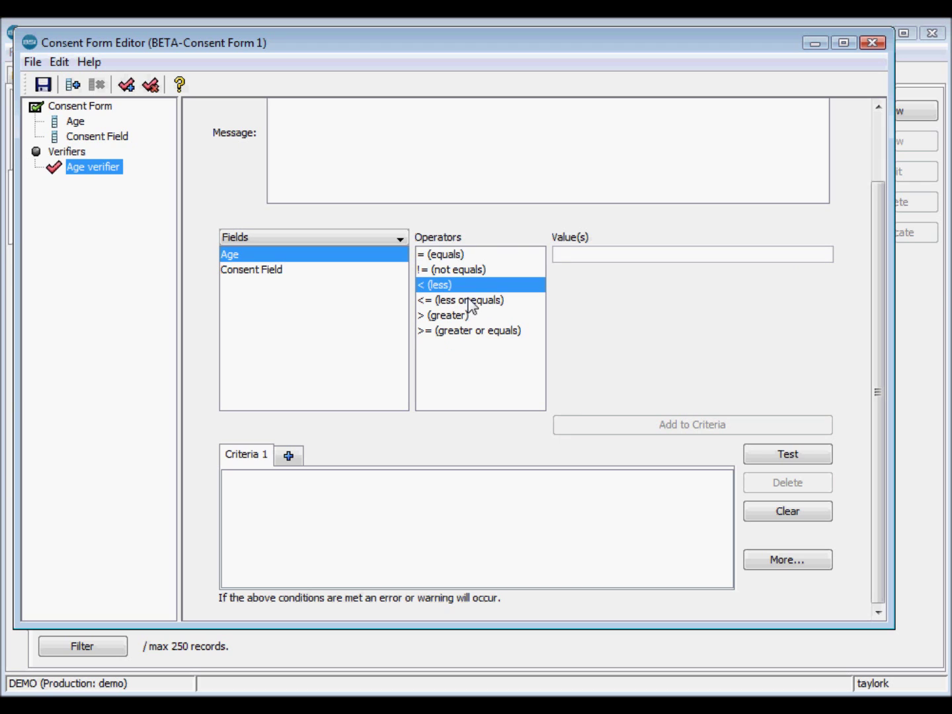
type("12")
left_click(652, 430)
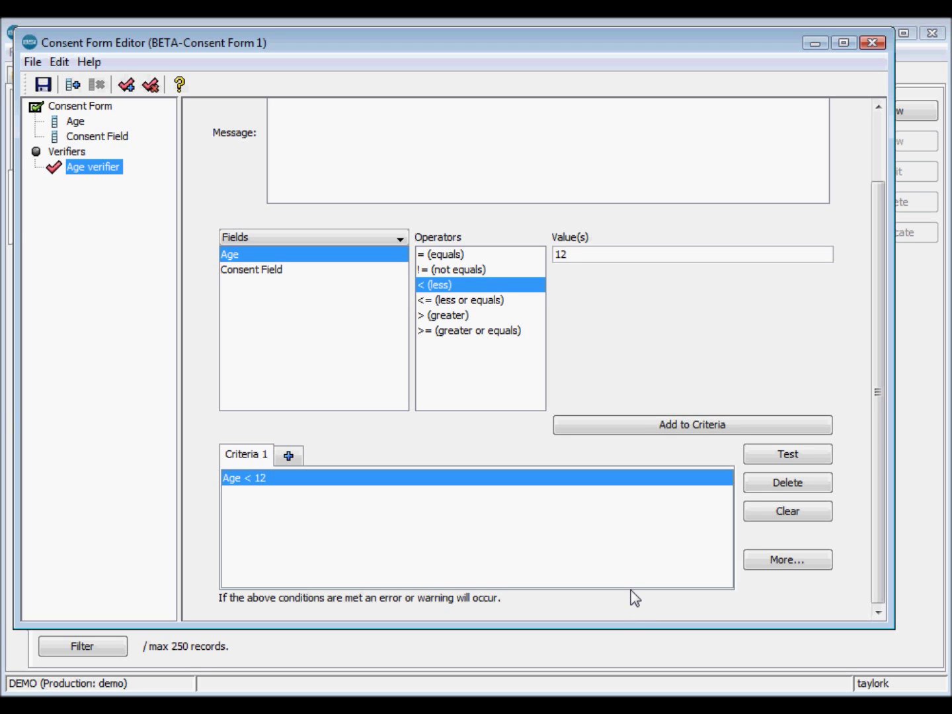
Step: Test the age verifier with an age of 11 and close the test
scroll(632, 590, "up", 1)
left_click(751, 459)
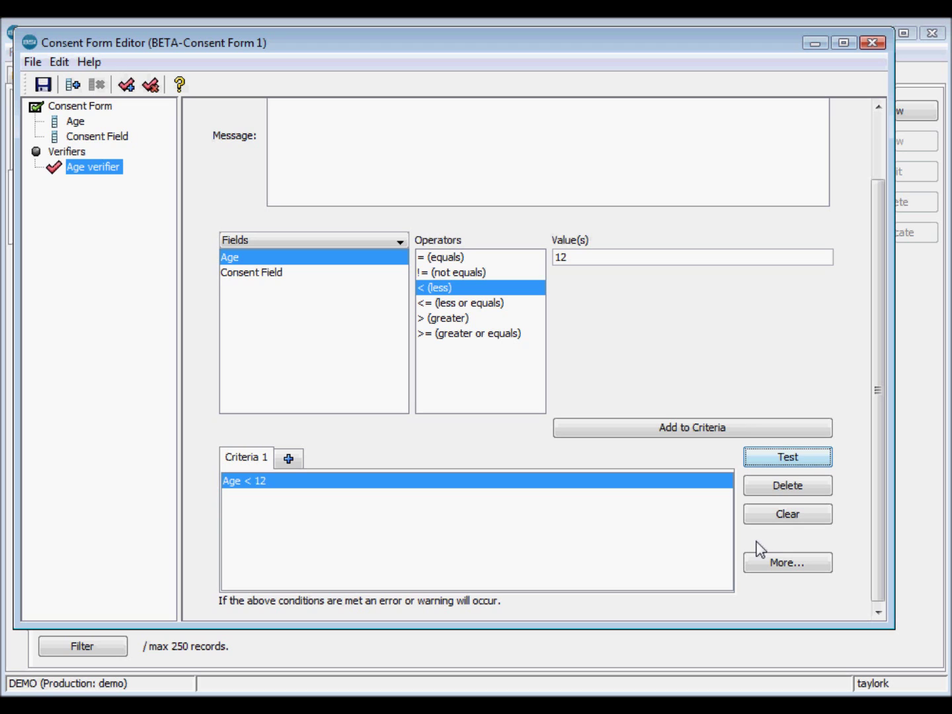
left_click(776, 456)
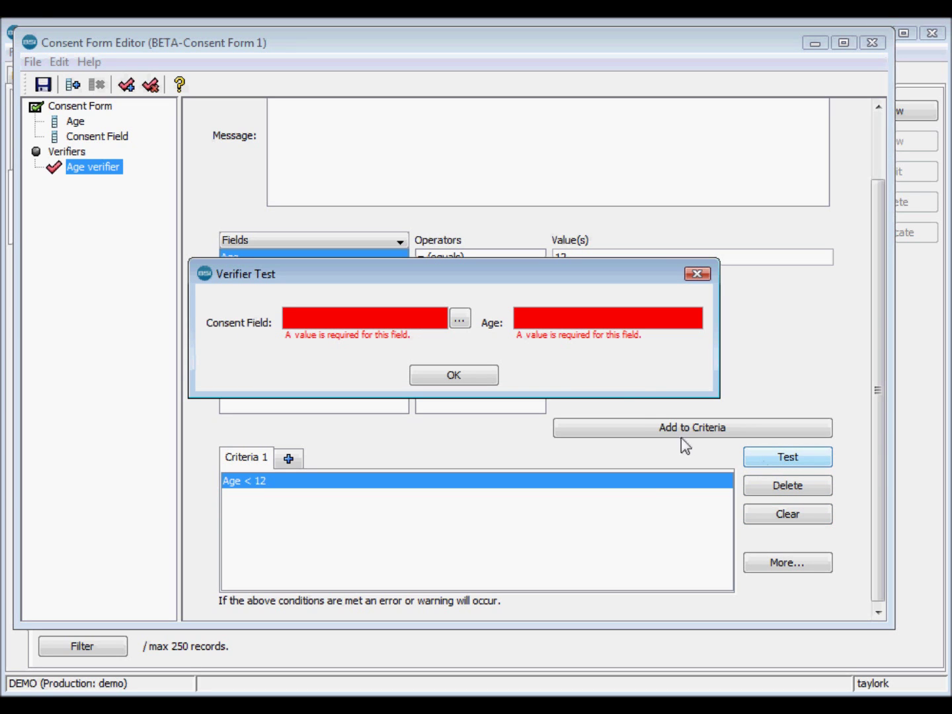
left_click(594, 319)
type("11")
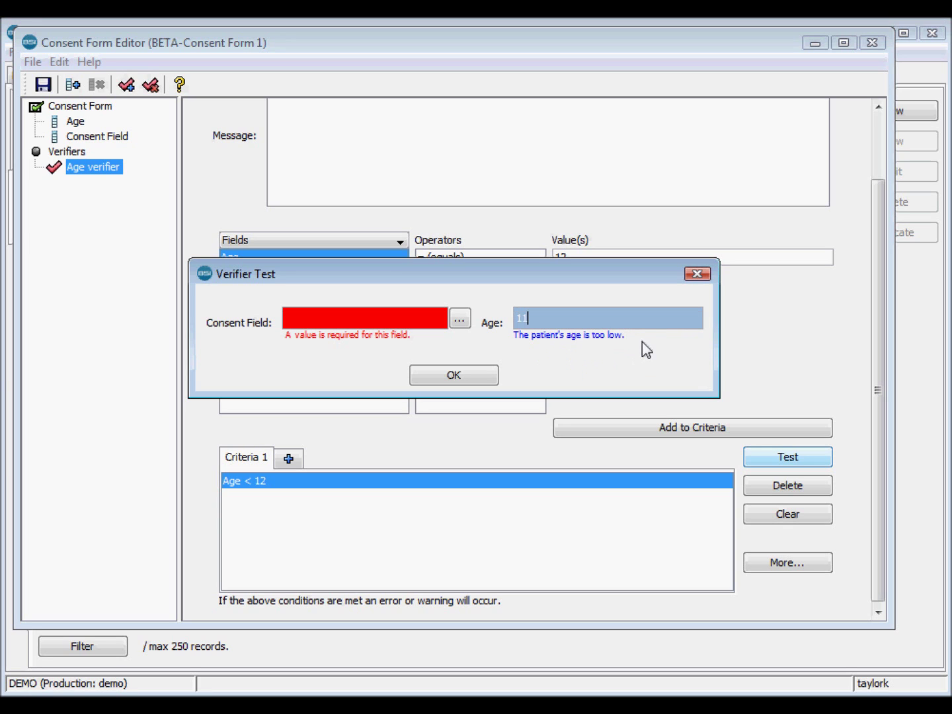
left_click(467, 375)
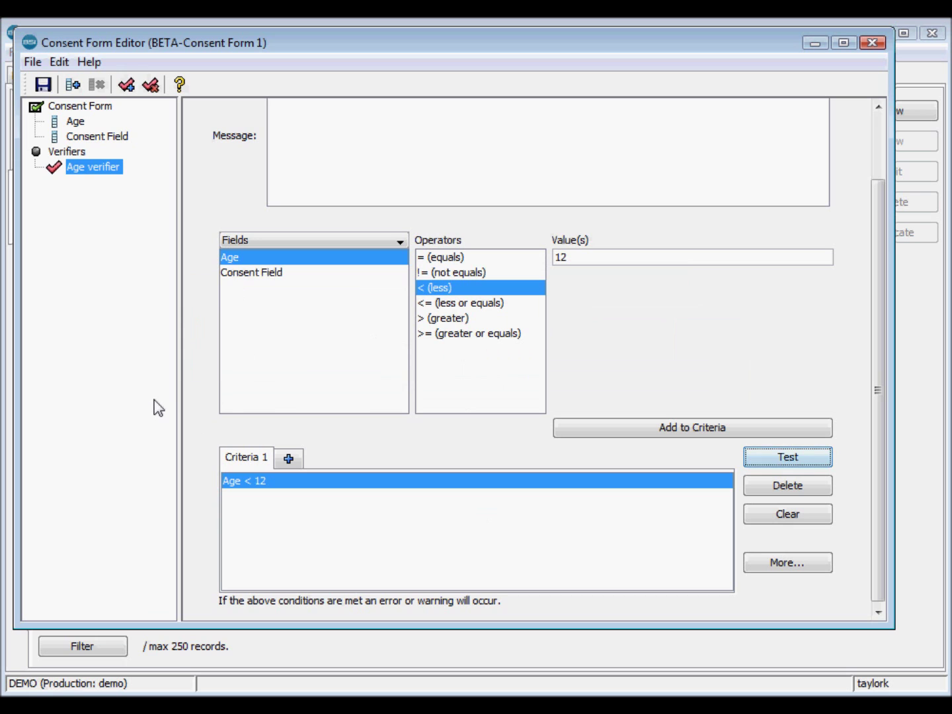
Step: Save the consent form definition and close the Consent Form Editor
left_click(44, 84)
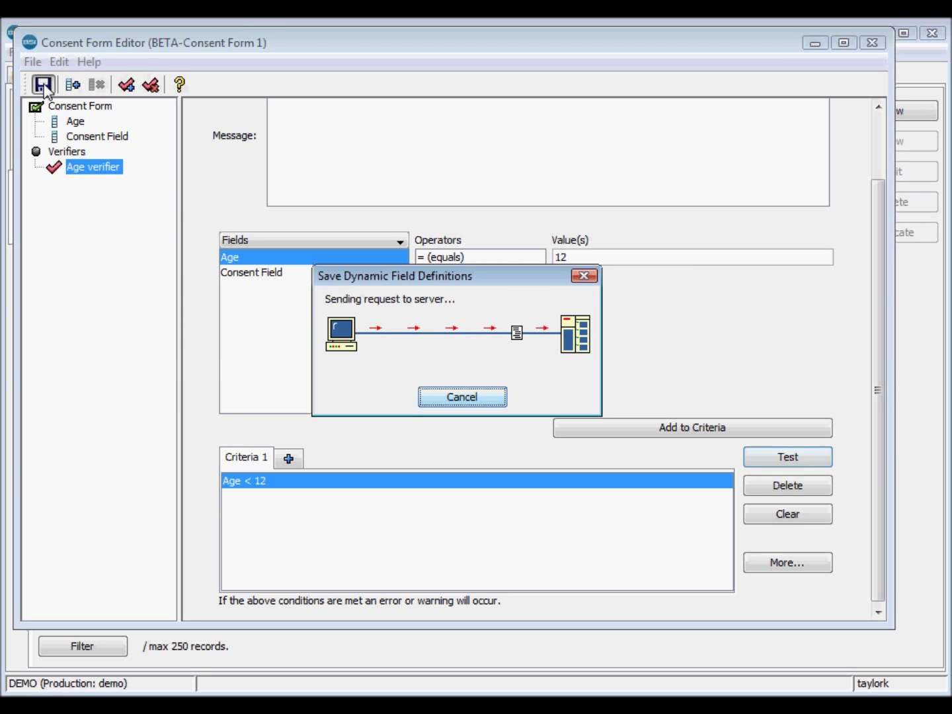
left_click(873, 43)
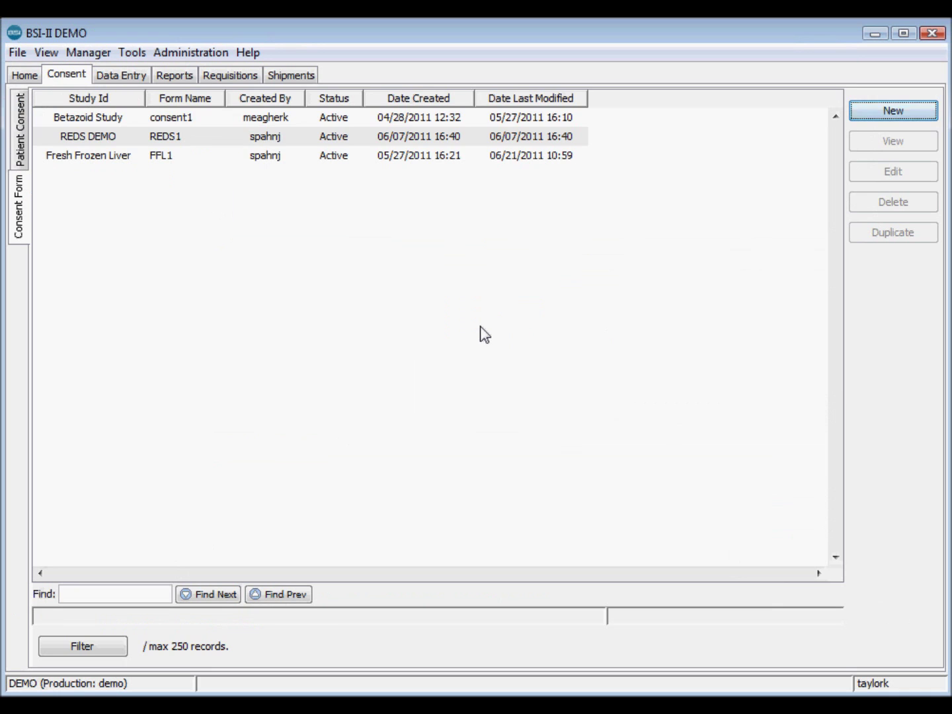
Step: Start a new record in the patient consent list
left_click(24, 121)
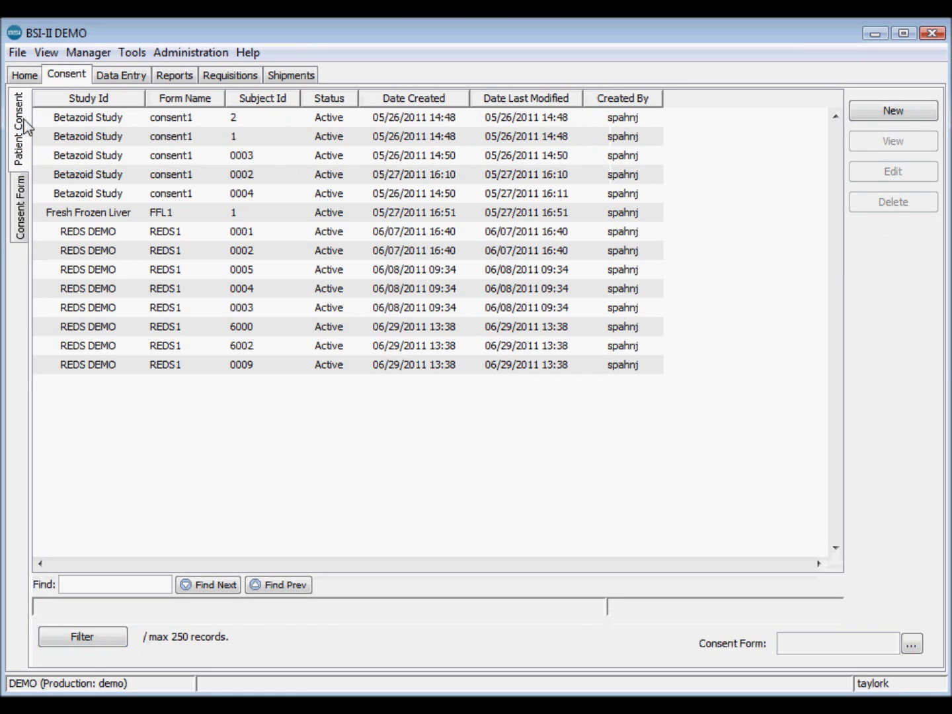
left_click(900, 111)
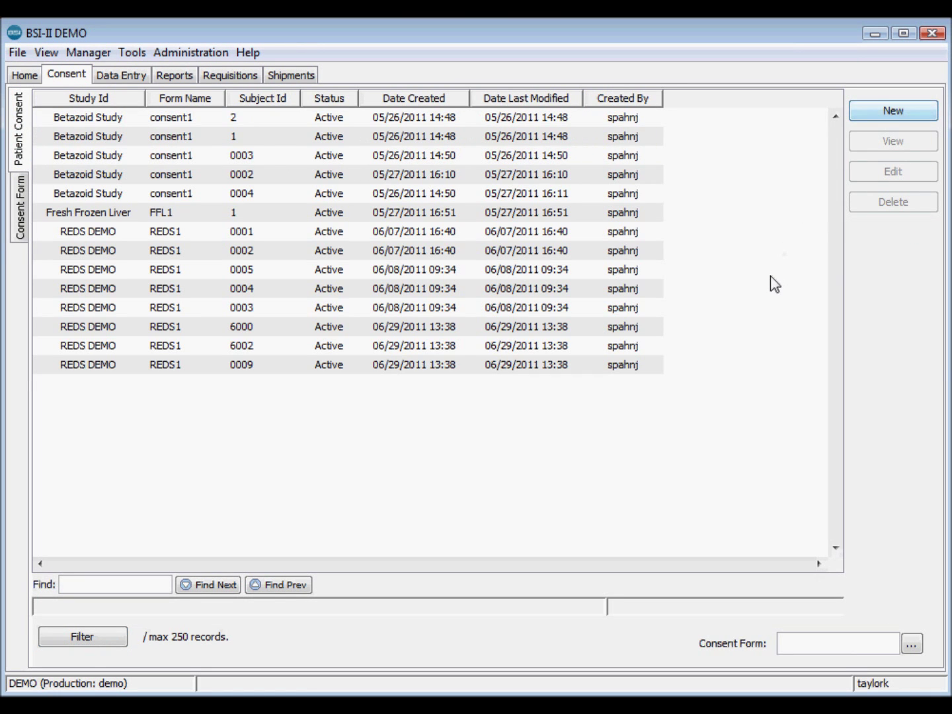